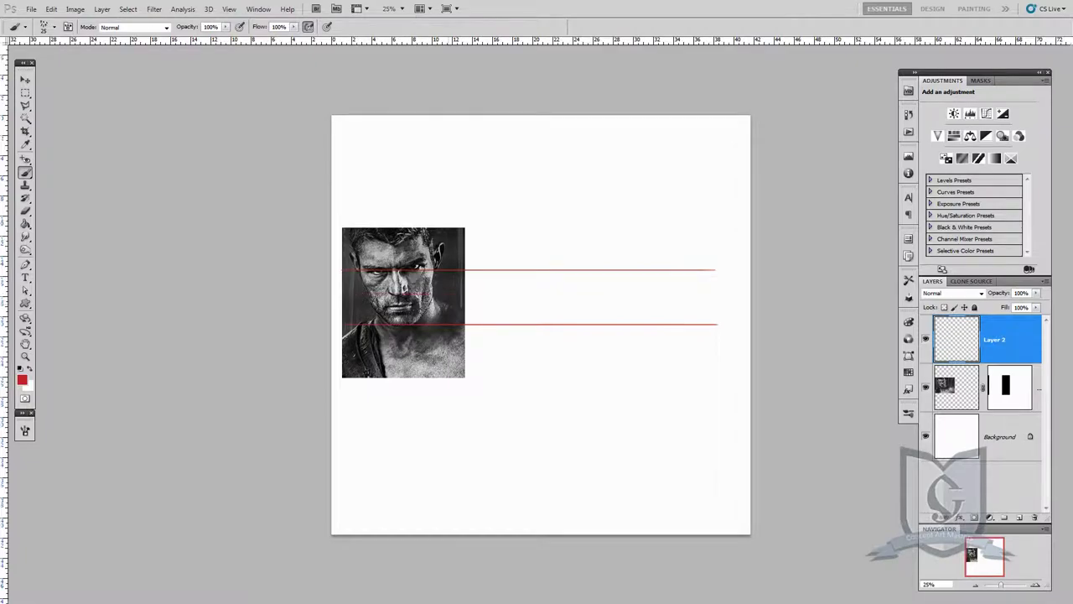
Step: Draw horizontal red guide lines from the photo's facial features across the blank canvas, and lock their layer
mouse_move(345, 242)
mouse_down()
mouse_move(508, 254)
mouse_move(715, 242)
mouse_up()
drag(356, 252, 686, 252)
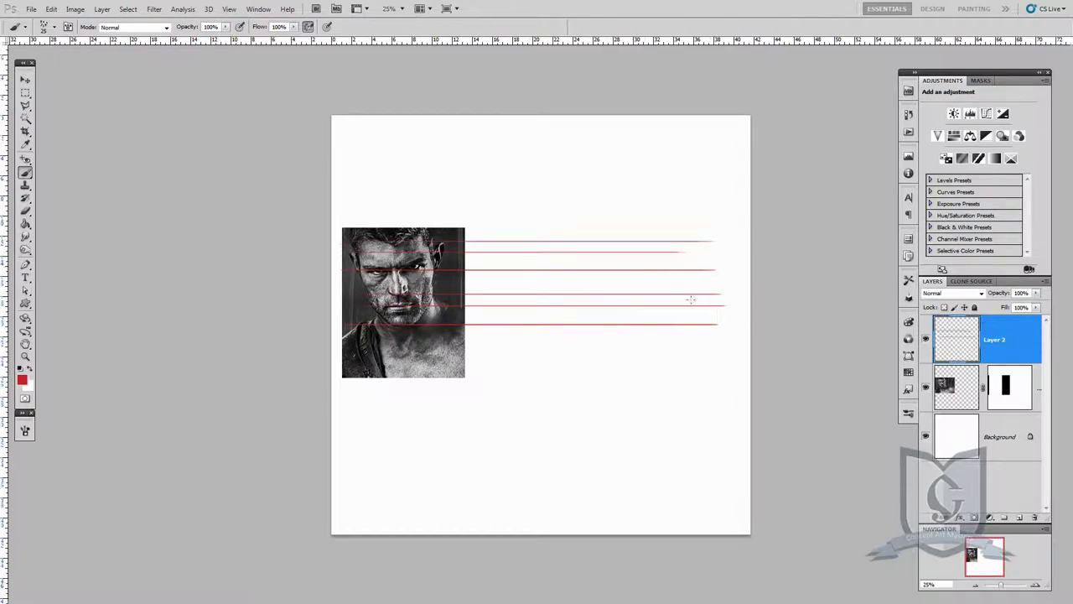
click(975, 308)
Step: Add a new layer beneath the red guide-line layer and reset the colours to default black and white
click(1020, 517)
drag(951, 343, 956, 409)
key(d)
Step: Lower the opacity of the red guide-line layer, keep it locked, and make Layer 3 active for sketching
click(996, 342)
click(975, 308)
drag(1036, 293, 1003, 306)
click(975, 308)
click(975, 386)
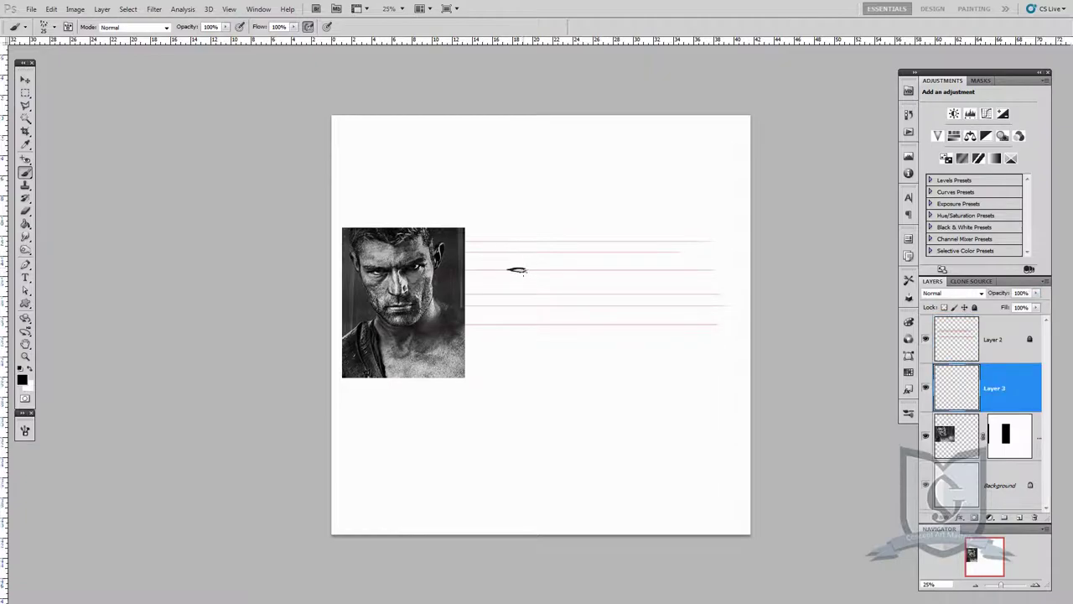
Step: Sketch both eyes and eyebrows along the eye guide line beside the photo, erasing and redrawing the left eye
scroll(516, 269, up, 1)
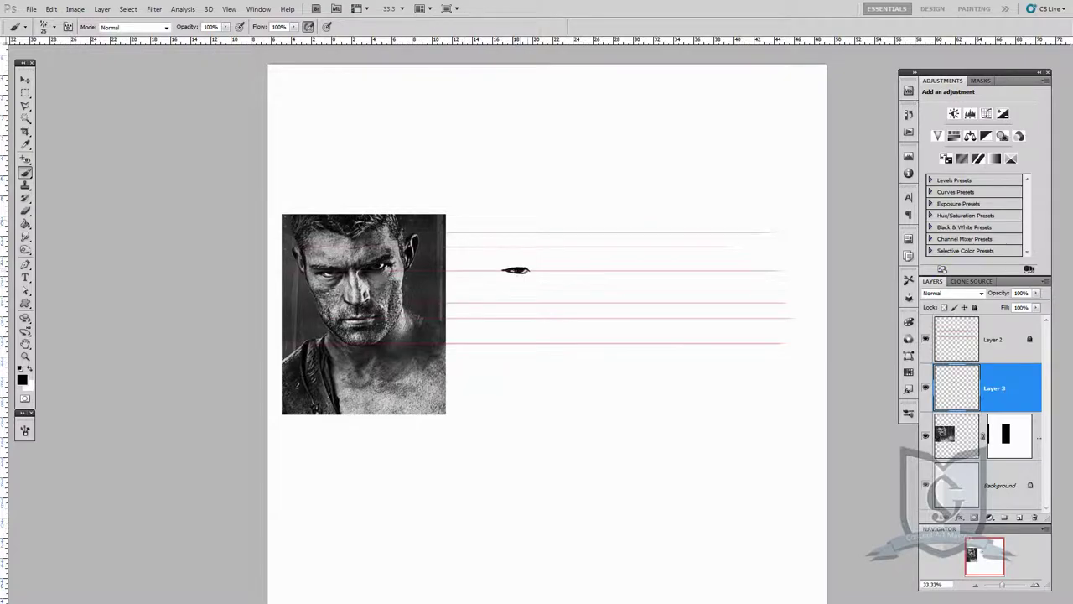
drag(527, 267, 498, 264)
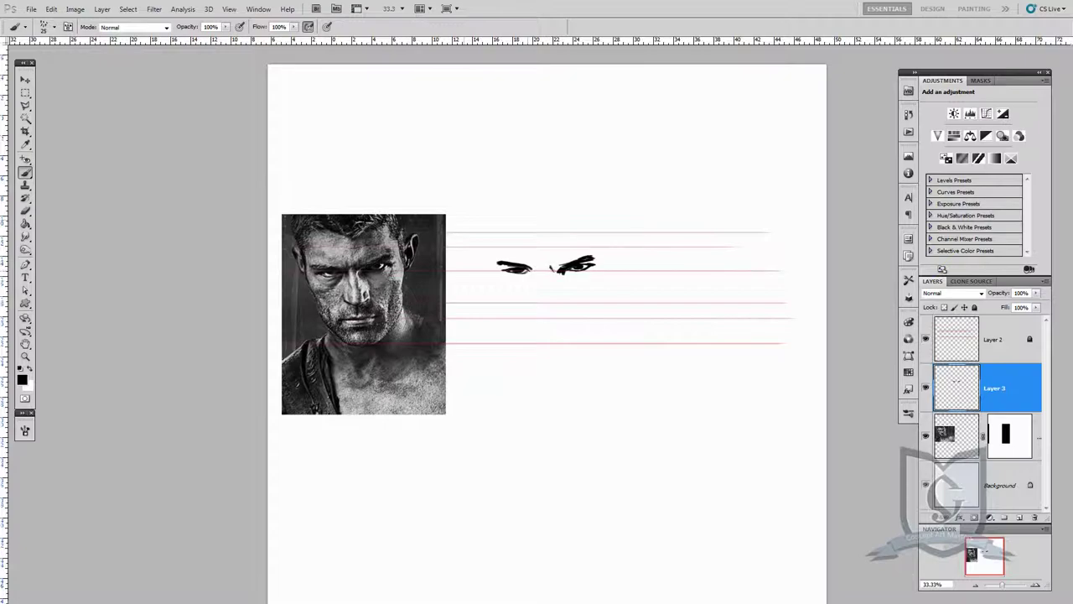
key(e)
drag(505, 270, 531, 271)
key(b)
drag(501, 269, 521, 275)
drag(511, 270, 527, 272)
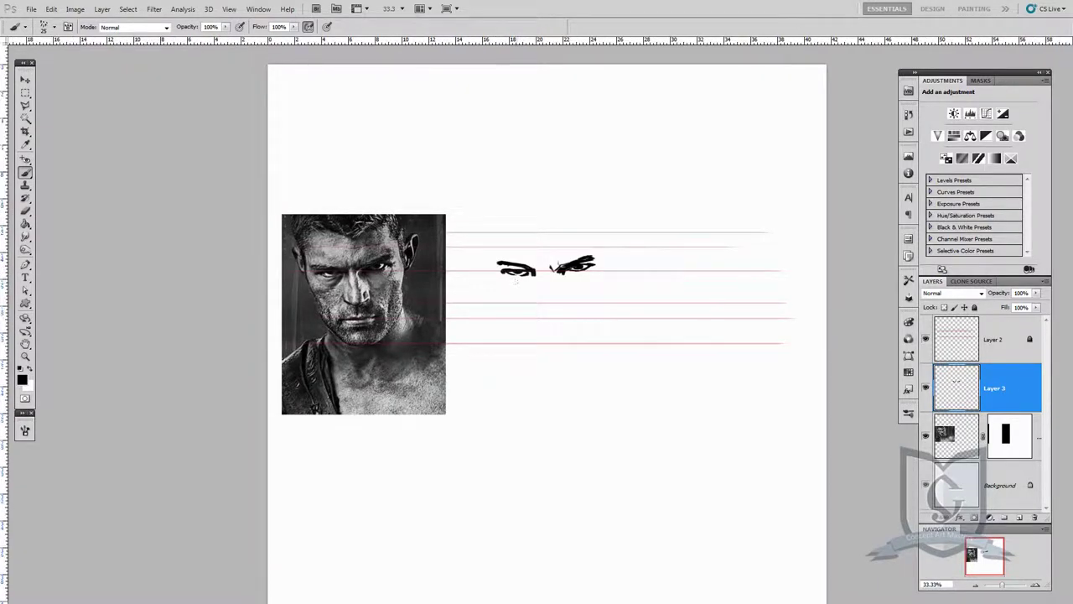
Step: Sketch the nose, mouth and eye-socket shading, and rough in the sides of the face down to the chin
key(F5)
key(F5)
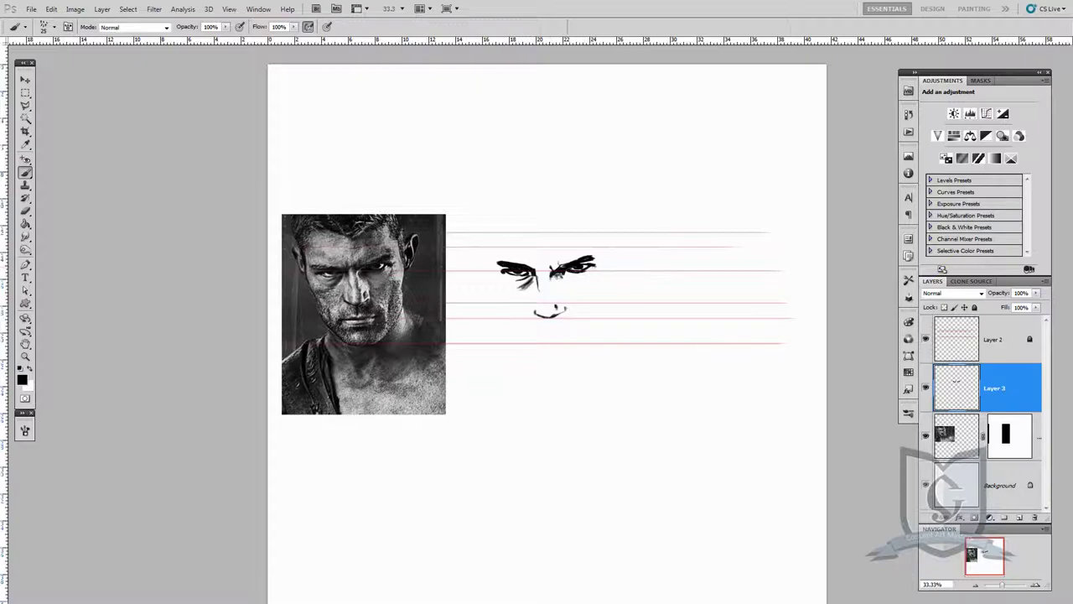
drag(559, 272, 565, 280)
drag(493, 273, 523, 340)
mouse_move(609, 253)
mouse_down()
mouse_move(600, 327)
mouse_move(579, 341)
mouse_move(548, 314)
mouse_up()
key(e)
key(b)
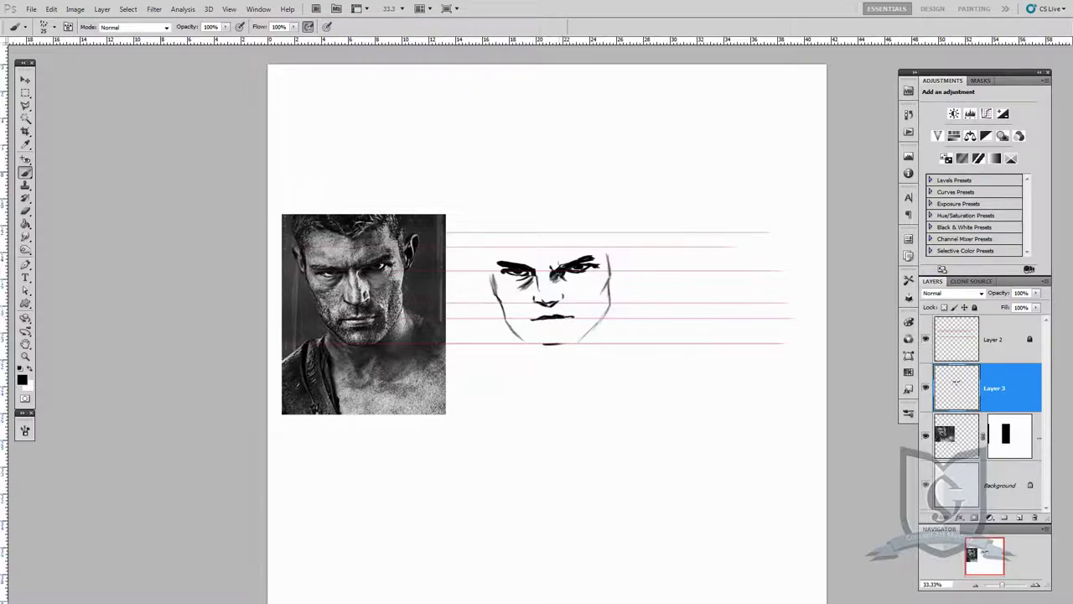
Step: Strengthen the sketched jaw, chin and right cheek contour, cleaning up stray lines with the Eraser
mouse_move(514, 314)
mouse_down()
mouse_move(544, 344)
mouse_move(560, 343)
mouse_up()
key(e)
key(b)
drag(607, 250, 605, 308)
key(e)
key(b)
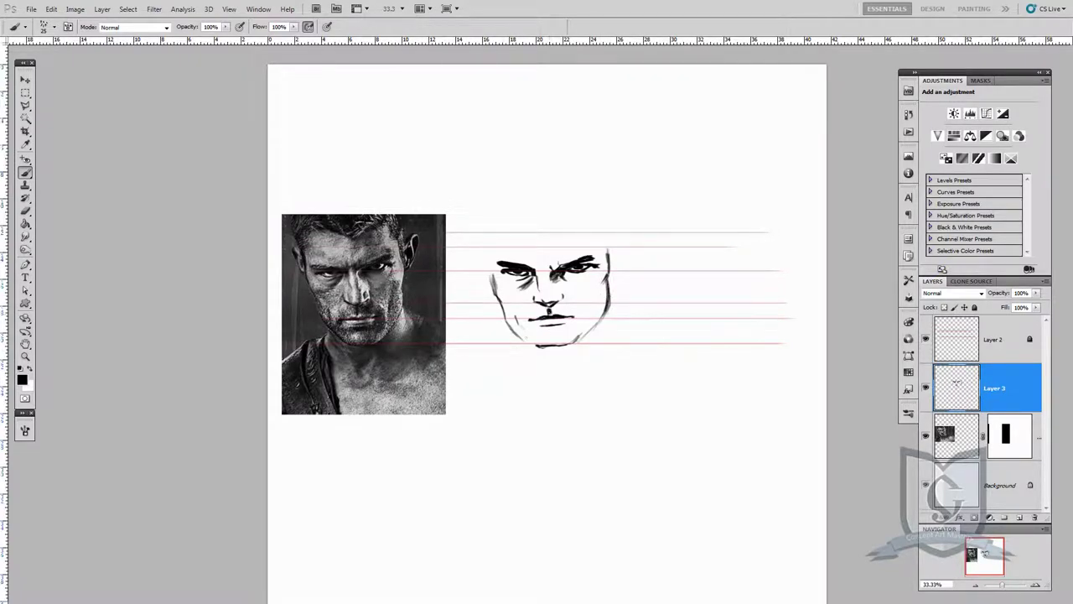
Step: Extend the face outline at the temples, erase the rough side contours, and redraw the right jaw and left temple
drag(489, 250, 493, 281)
drag(605, 233, 608, 261)
drag(515, 331, 536, 347)
key(e)
drag(606, 233, 615, 294)
mouse_move(490, 250)
mouse_down()
mouse_move(548, 349)
mouse_move(573, 344)
mouse_up()
key(b)
mouse_move(609, 270)
mouse_down()
mouse_move(606, 304)
mouse_move(577, 343)
mouse_up()
drag(492, 259, 491, 278)
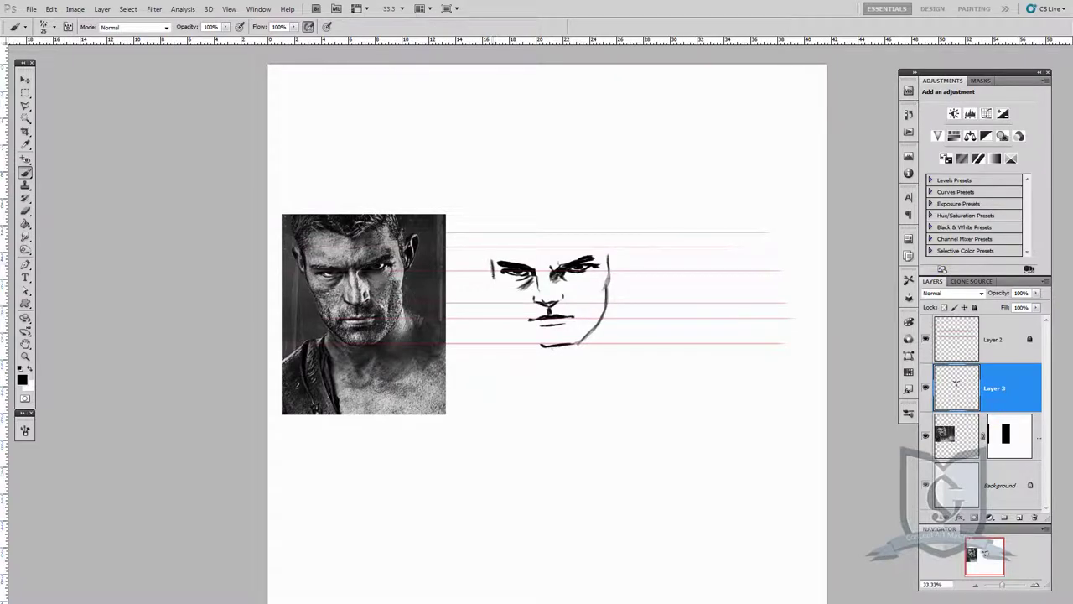
Step: Complete the jaw and temple outline, and sketch the hairline and both ears
mouse_move(521, 332)
mouse_down()
mouse_move(553, 349)
mouse_move(576, 343)
mouse_up()
drag(492, 263, 488, 236)
drag(606, 233, 607, 255)
drag(522, 235, 575, 216)
mouse_move(486, 248)
mouse_down()
mouse_move(524, 226)
mouse_move(607, 231)
mouse_move(613, 247)
mouse_move(624, 235)
mouse_move(615, 271)
mouse_up()
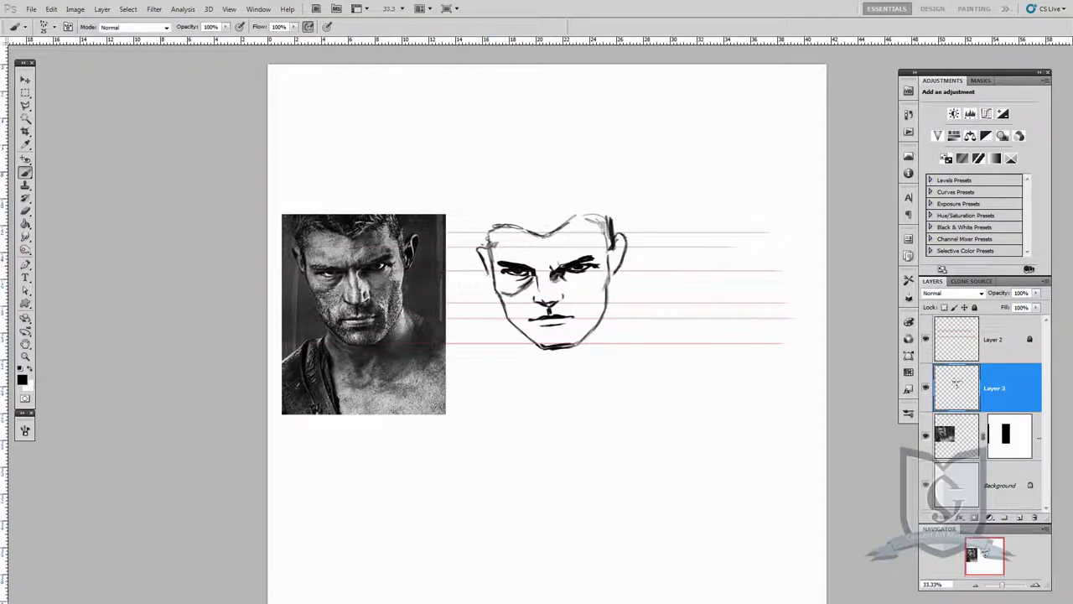
Step: Add hair strokes at the left side and above the forehead, and reinforce the right ear
drag(478, 248, 484, 212)
drag(482, 220, 486, 206)
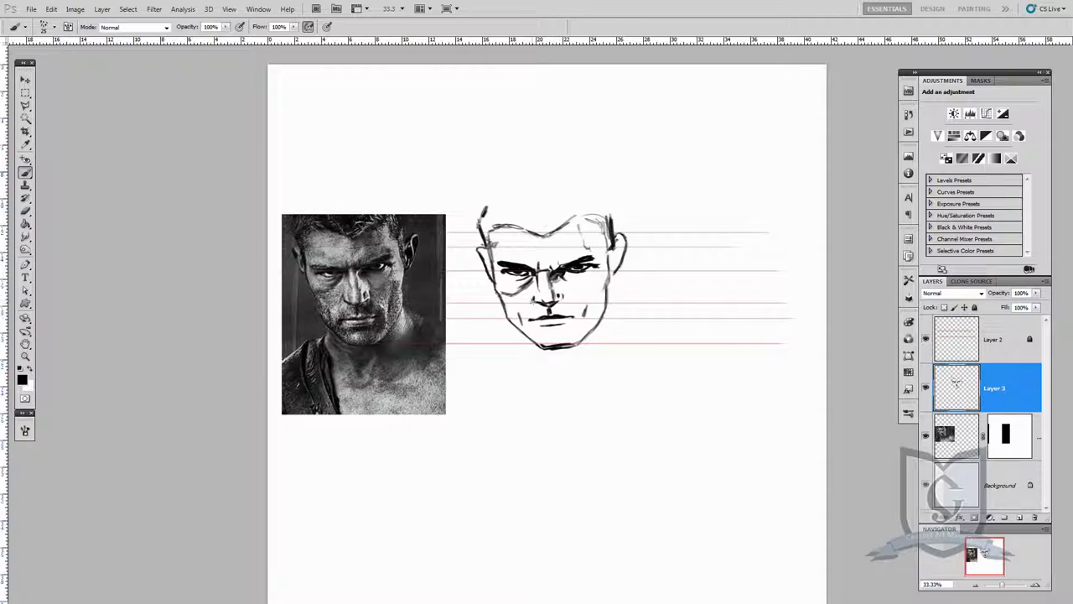
drag(621, 243, 609, 269)
drag(549, 216, 503, 226)
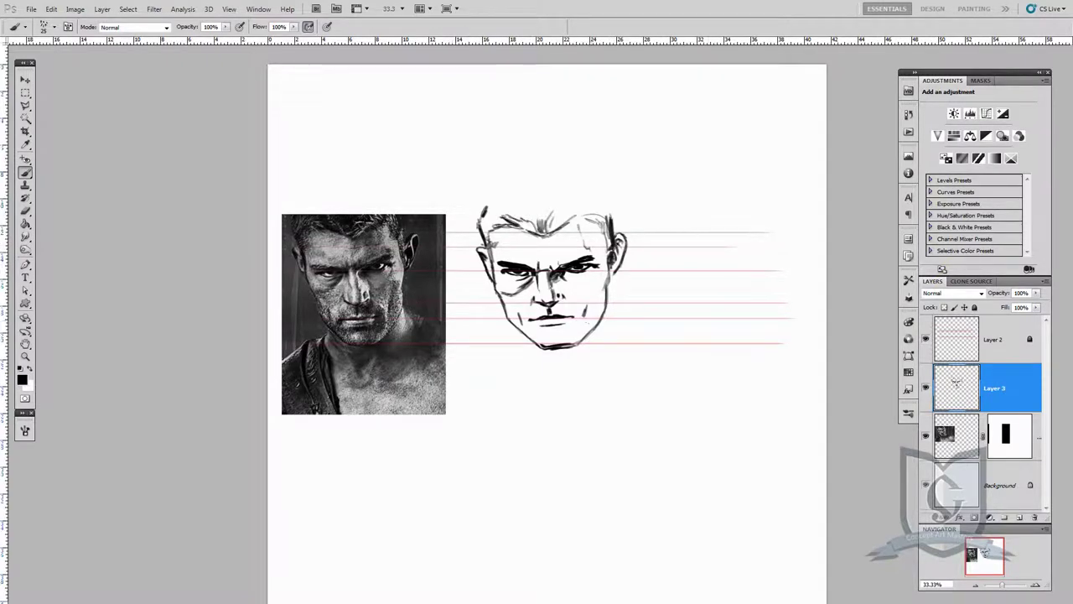
Step: Free-transform the sketch so that it overlays and matches the size of the face in the photo
key(ctrl+t)
drag(545, 271, 336, 283)
drag(426, 367, 407, 352)
drag(391, 297, 404, 289)
key(Return)
Step: Correct the sketch's chin and jawline against the underlying photo, erasing and redrawing the lines at 50% zoom
key(z)
click(421, 258)
key(e)
key(b)
mouse_move(308, 384)
mouse_down()
mouse_move(376, 362)
mouse_move(332, 391)
mouse_up()
drag(359, 382, 372, 371)
key(e)
key(b)
Step: Erase and redraw both eyebrows over the photo to match the reference face
mouse_move(410, 250)
mouse_down()
mouse_move(417, 280)
mouse_move(413, 266)
mouse_move(328, 288)
mouse_move(361, 263)
mouse_up()
key(e)
key(b)
key(e)
drag(256, 275, 303, 286)
key(b)
drag(258, 272, 307, 283)
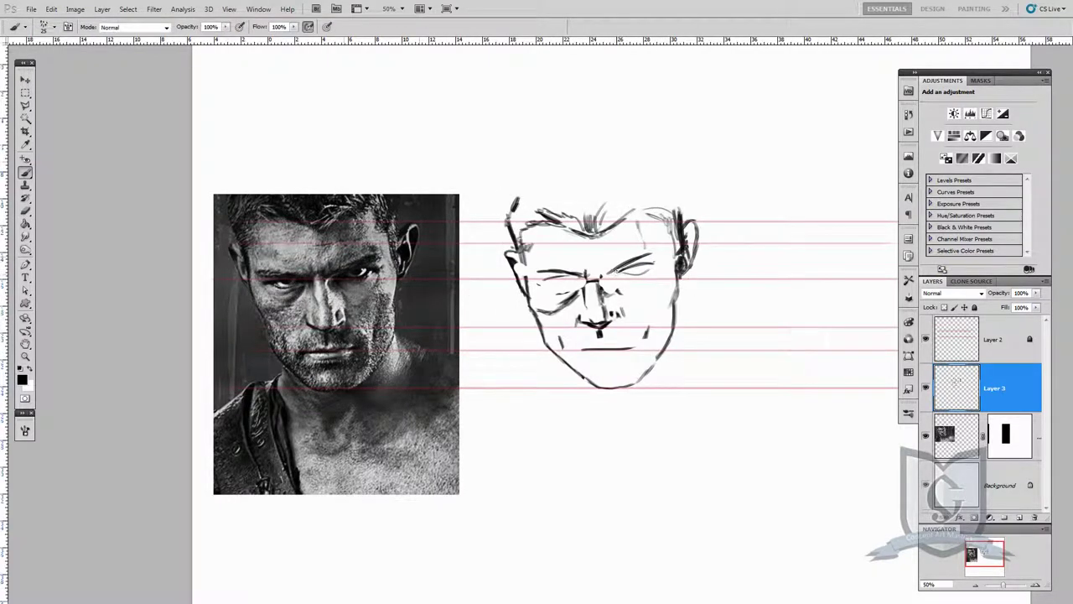
Step: Redraw the right and left eyes beneath the corrected eyebrows, with the sketch beside the photo
mouse_move(612, 274)
mouse_down()
mouse_move(660, 264)
mouse_move(643, 258)
mouse_move(657, 256)
mouse_move(644, 270)
mouse_up()
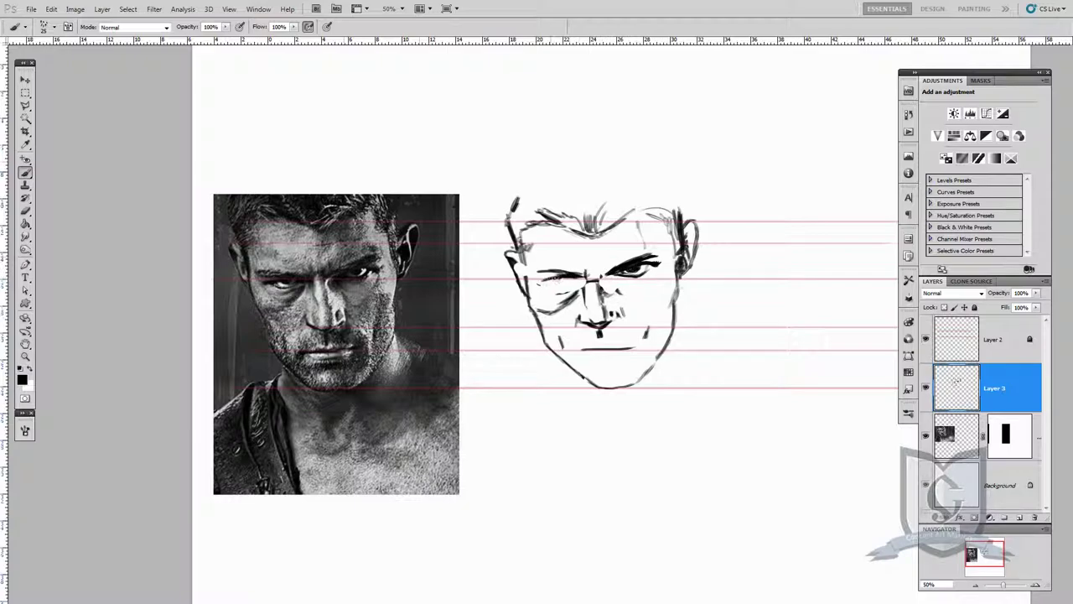
key(v)
key(b)
mouse_move(557, 280)
mouse_down()
mouse_move(616, 287)
mouse_move(560, 285)
mouse_up()
key(e)
key(b)
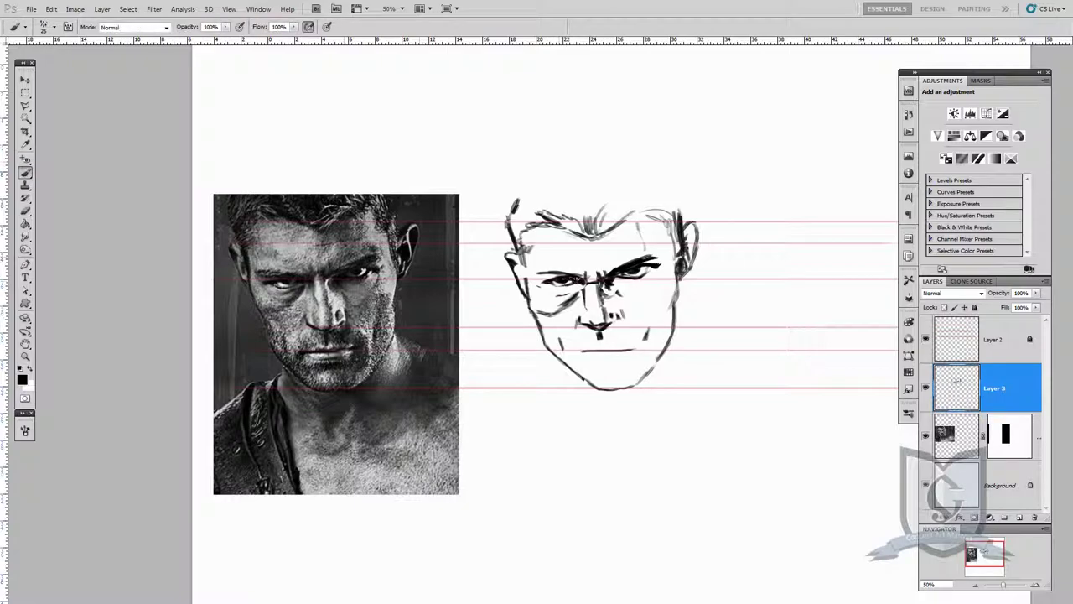
Step: Reinforce the left under-eye crease and the mouth line, and hide the red guide-line layer
drag(576, 297, 561, 310)
mouse_move(575, 350)
mouse_down()
mouse_move(630, 350)
mouse_move(614, 349)
mouse_up()
key(e)
key(b)
click(926, 339)
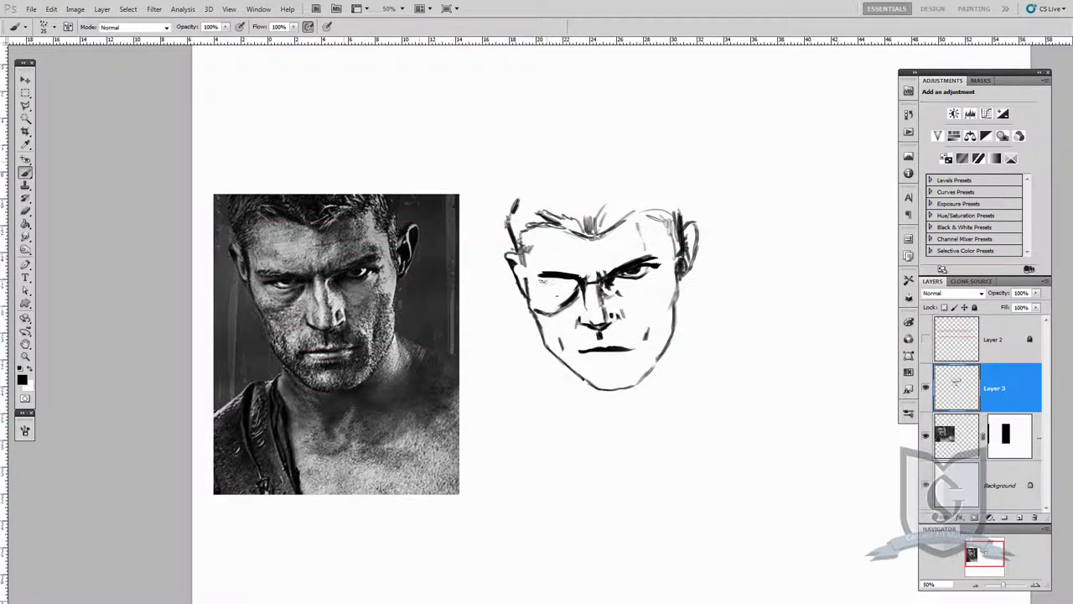
Step: Refine both eyes by darkening the left one and erasing and redrawing the inside of the right one
drag(562, 285, 545, 285)
key(e)
drag(622, 277, 642, 269)
key(b)
drag(547, 285, 568, 286)
key(F5)
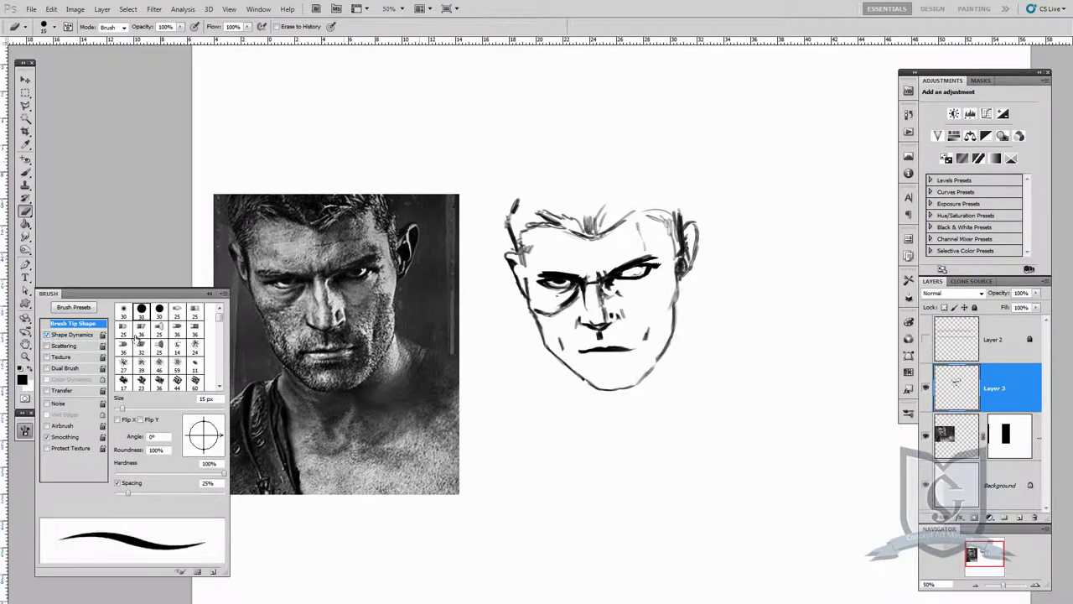
key(F5)
drag(629, 273, 641, 275)
Step: Extend the mouth line, add the shadow under the lower lip, and clean up the right cheek crease
key(e)
key(b)
drag(642, 346, 602, 358)
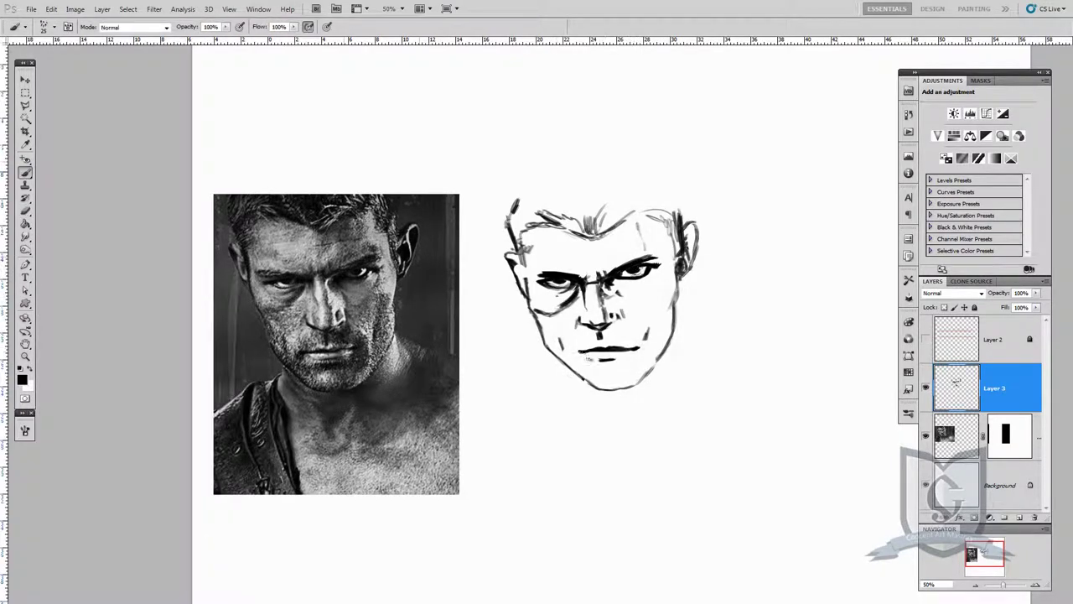
key(e)
drag(648, 328, 652, 337)
key(b)
drag(576, 349, 618, 362)
Step: Darken the inner ears and sideburns, and fill in the hair strands along the hairline
drag(692, 228, 685, 254)
drag(513, 265, 526, 279)
drag(510, 235, 518, 254)
drag(669, 218, 674, 258)
mouse_move(619, 208)
mouse_down()
mouse_move(607, 232)
mouse_move(550, 234)
mouse_up()
drag(577, 201, 513, 231)
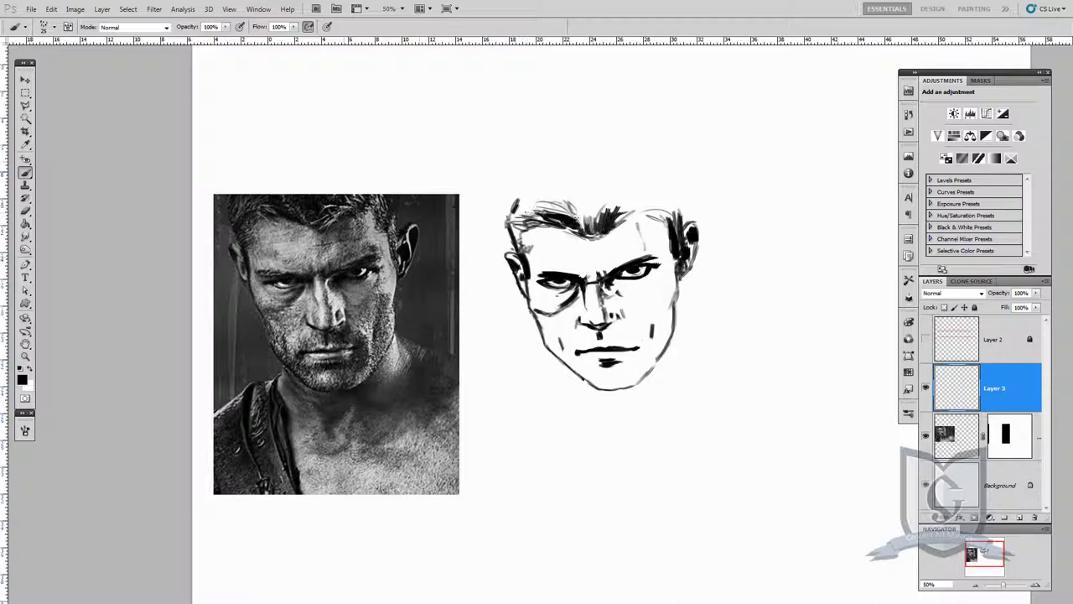
drag(609, 198, 545, 221)
drag(642, 206, 620, 219)
drag(651, 214, 674, 231)
Step: Darken the chin line, and sketch the neck, shoulders and clothing straps below the head
drag(584, 379, 597, 388)
mouse_move(676, 324)
mouse_down()
mouse_move(678, 337)
mouse_move(719, 356)
mouse_up()
mouse_move(550, 361)
mouse_down()
mouse_move(538, 377)
mouse_move(550, 447)
mouse_move(473, 399)
mouse_up()
drag(513, 377, 513, 434)
drag(528, 385, 547, 451)
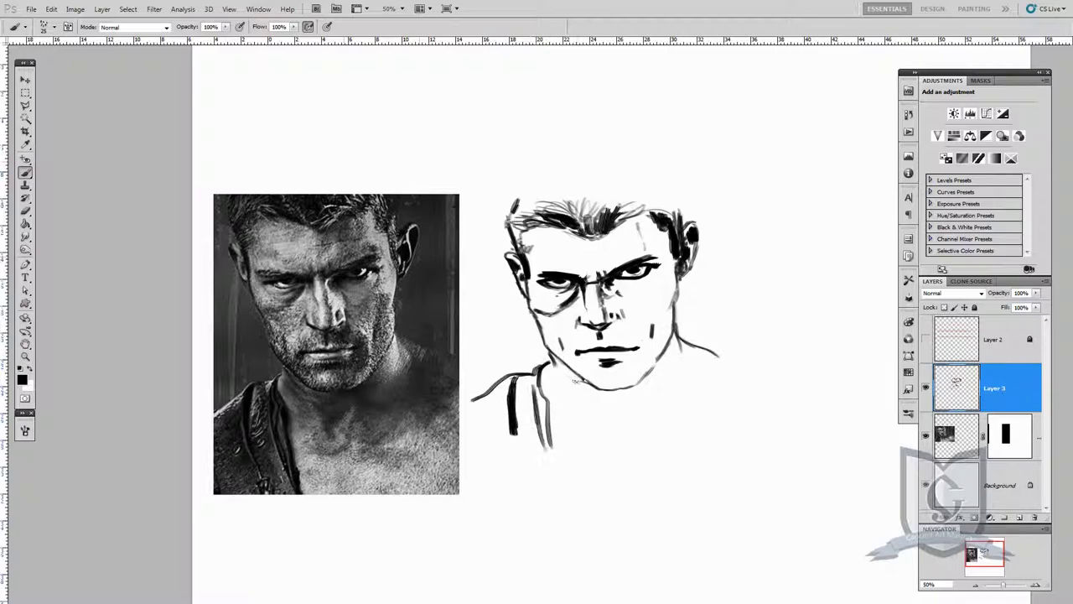
Step: Add dark hair strokes along the left side of the head and light strokes below the right hairline
mouse_move(512, 198)
mouse_down()
mouse_move(506, 216)
mouse_move(526, 232)
mouse_up()
drag(509, 229, 525, 255)
mouse_move(633, 218)
mouse_down()
mouse_move(644, 213)
mouse_move(633, 218)
mouse_up()
drag(615, 233, 640, 221)
drag(615, 242, 641, 228)
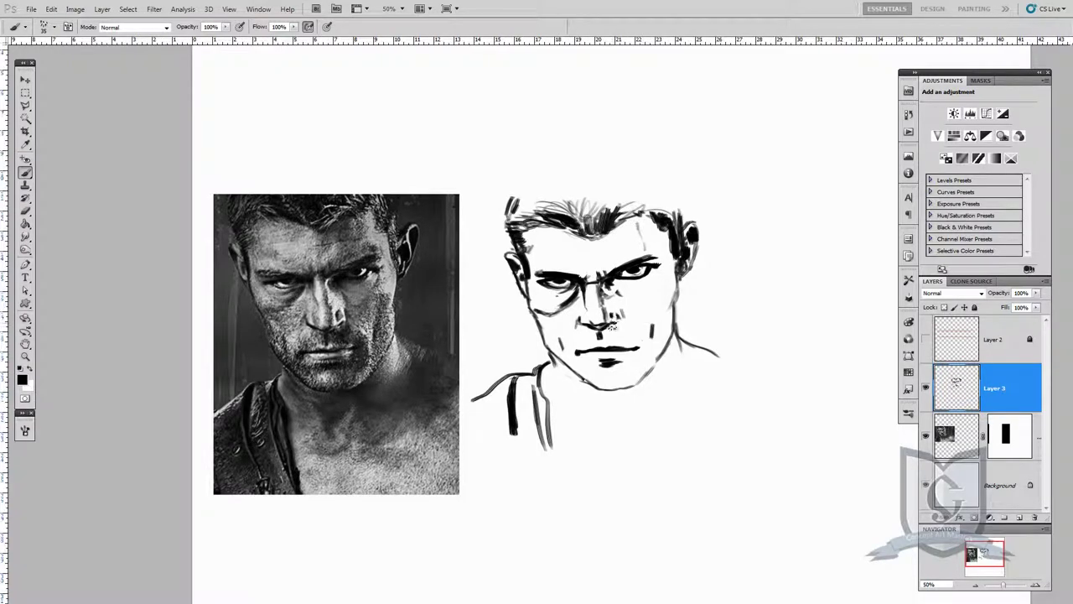
Step: Refine the area between the nose and mouth, and rework the shadow under the lower lip
key(e)
key(b)
drag(604, 331, 619, 363)
key(e)
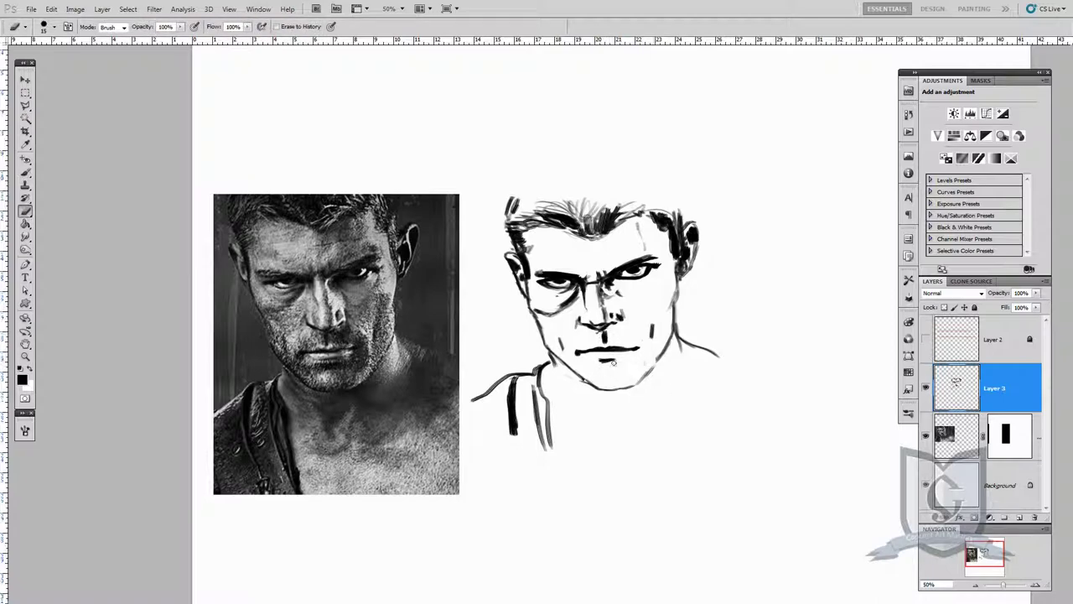
key(b)
Step: Create a new layer beneath the line sketch and set the foreground colour to mid grey #a9a9a9
click(1020, 520)
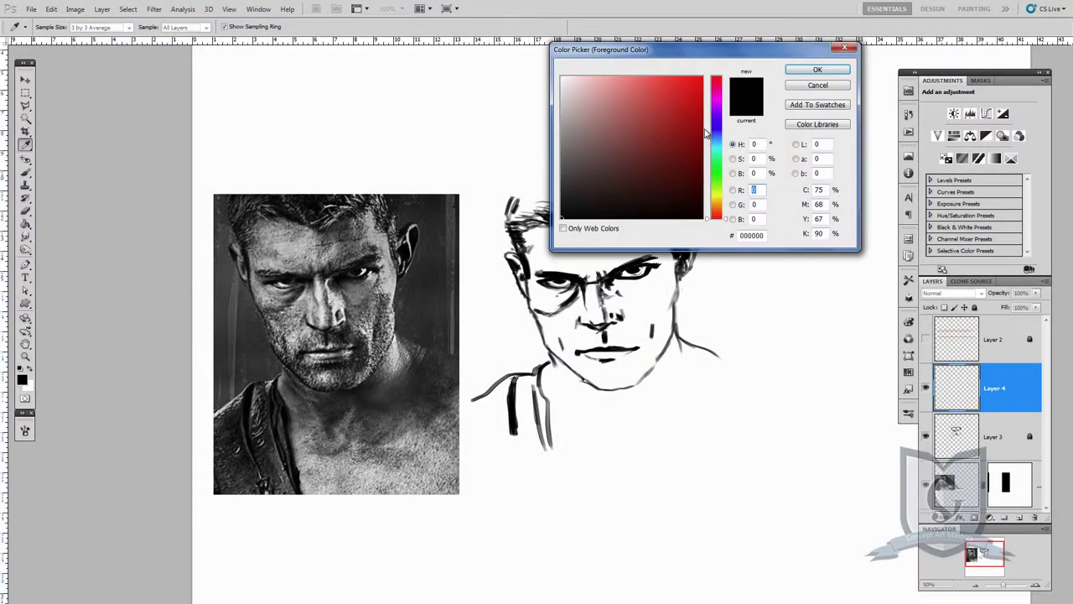
drag(671, 42, 814, 259)
click(732, 338)
drag(732, 339, 732, 332)
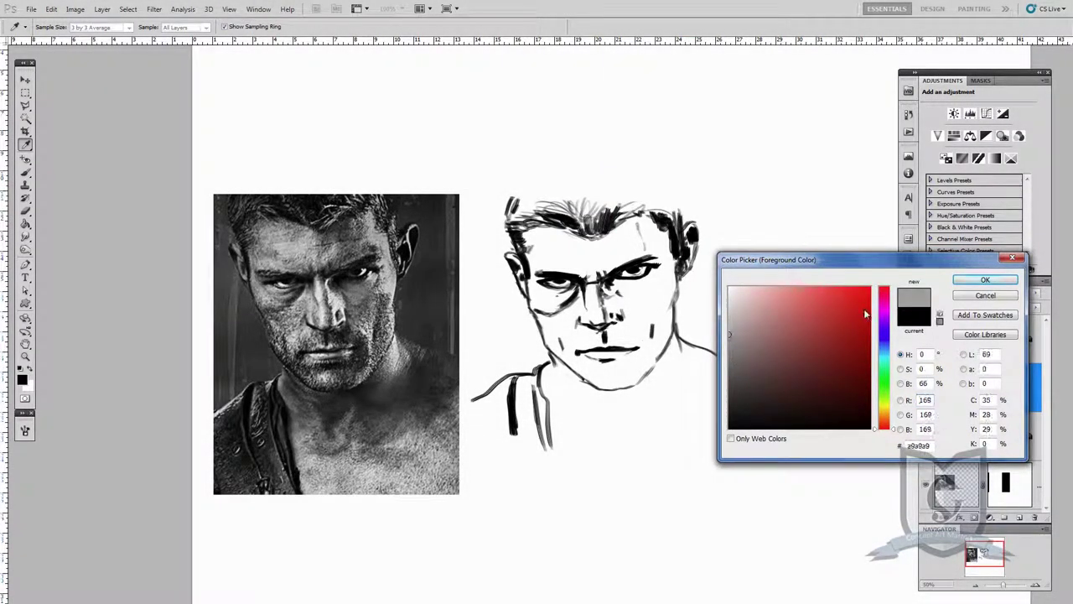
click(985, 280)
drag(995, 387, 995, 458)
Step: Set the brush spacing to 1% with Transfer off, and paint a flat grey base over the head, neck and shoulders
mouse_move(627, 233)
mouse_down()
mouse_move(607, 267)
mouse_move(650, 259)
mouse_up()
click(25, 430)
drag(127, 493, 115, 493)
click(47, 391)
mouse_move(610, 245)
mouse_down()
mouse_move(656, 245)
mouse_move(615, 313)
mouse_move(539, 256)
mouse_move(663, 369)
mouse_up()
mouse_move(553, 310)
mouse_down()
mouse_move(653, 283)
mouse_move(570, 394)
mouse_move(652, 282)
mouse_move(562, 210)
mouse_move(520, 268)
mouse_move(678, 293)
mouse_move(546, 387)
mouse_move(651, 440)
mouse_move(738, 394)
mouse_up()
Step: Set the foreground colour to a darker grey sampled from the shading beside the eye in the photo
click(22, 380)
click(380, 287)
click(367, 290)
click(367, 289)
click(985, 278)
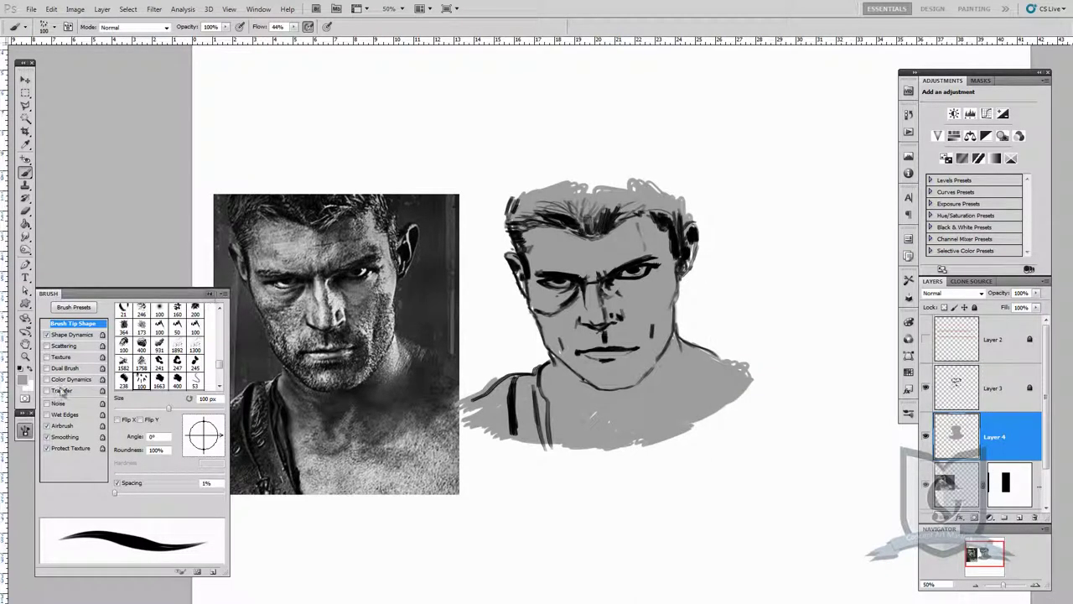
click(26, 379)
click(22, 379)
click(369, 290)
click(985, 279)
Step: Reduce the brush size to 50 px and paint darker grey shadows around the nose, cheeks and mouth
key(bracketleft)
key(bracketleft)
key(bracketleft)
key(bracketleft)
key(bracketleft)
mouse_move(606, 285)
mouse_down()
mouse_move(647, 303)
mouse_move(647, 332)
mouse_move(662, 342)
mouse_move(616, 379)
mouse_move(577, 359)
mouse_move(587, 377)
mouse_move(587, 337)
mouse_move(639, 335)
mouse_move(635, 369)
mouse_move(549, 326)
mouse_up()
mouse_move(567, 312)
mouse_down()
mouse_move(583, 292)
mouse_move(603, 320)
mouse_up()
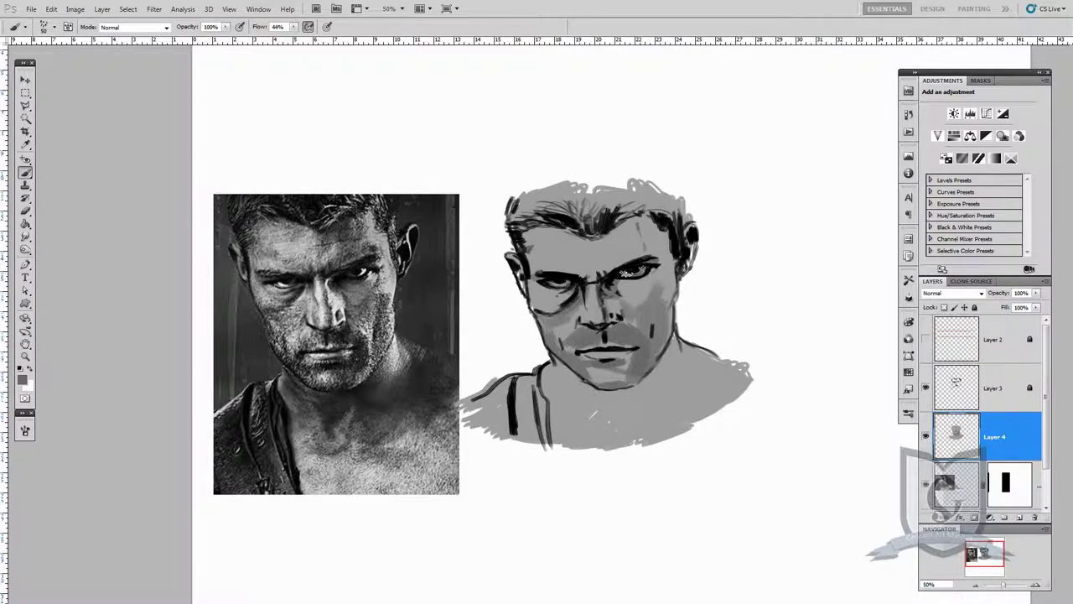
Step: Set the foreground colour to a darker grey and paint shadow strokes along the nose and down to the chin
click(23, 380)
click(729, 377)
click(984, 278)
mouse_move(608, 286)
mouse_down()
mouse_move(615, 290)
mouse_move(550, 319)
mouse_move(625, 340)
mouse_move(637, 361)
mouse_move(576, 369)
mouse_move(607, 367)
mouse_up()
Step: Choose a still darker grey and paint shadows on the shaded cheek, beside the nose and on the forehead
click(23, 380)
click(722, 394)
click(988, 276)
drag(654, 334, 658, 302)
drag(619, 302, 631, 311)
mouse_move(639, 228)
mouse_down()
mouse_move(617, 266)
mouse_move(598, 246)
mouse_move(629, 245)
mouse_move(610, 272)
mouse_move(650, 256)
mouse_up()
Step: Set the foreground colour to near-black and deepen the shadows at the corner of the mouth and the chin
click(22, 379)
click(727, 410)
click(977, 284)
mouse_move(636, 348)
mouse_down()
mouse_move(619, 336)
mouse_move(643, 356)
mouse_move(600, 369)
mouse_up()
mouse_move(642, 354)
mouse_down()
mouse_move(630, 368)
mouse_move(636, 354)
mouse_up()
key(F12)
key(Return)
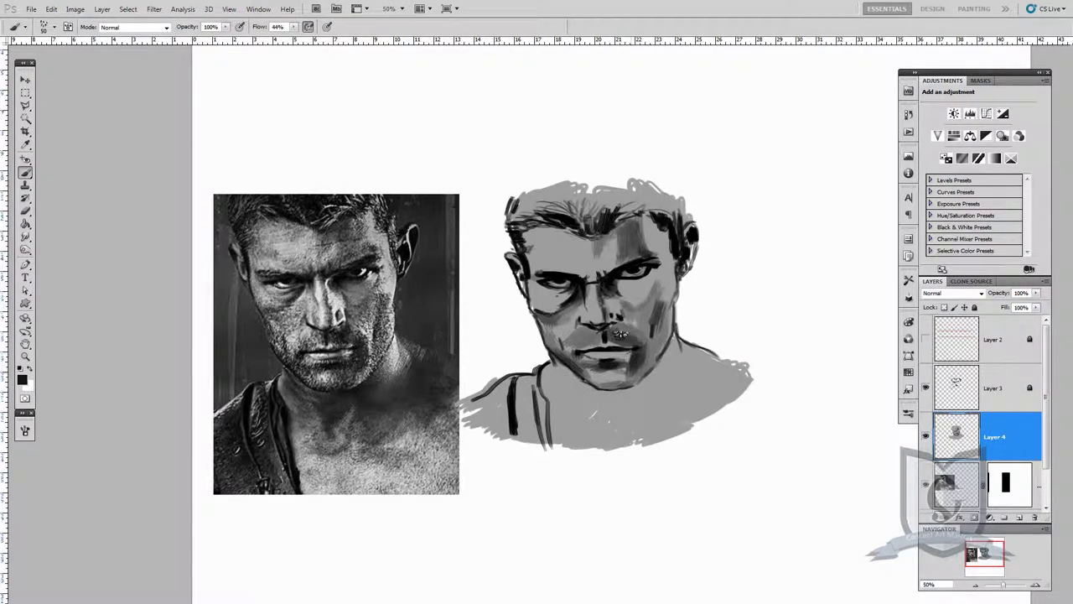
Step: Paint near-black strokes along the hairline and hatch the shadows beneath the jaw and across the neck and shoulder
drag(525, 237, 589, 228)
drag(612, 220, 647, 204)
drag(641, 385, 603, 396)
mouse_move(590, 389)
mouse_down()
mouse_move(595, 405)
mouse_move(563, 377)
mouse_move(616, 396)
mouse_move(641, 419)
mouse_move(727, 365)
mouse_move(612, 412)
mouse_up()
Step: Switch the foreground colour to light grey and paint highlights on the forehead, cheek, neck and lower lip
click(22, 380)
click(729, 323)
click(985, 280)
mouse_move(664, 273)
mouse_down()
mouse_move(667, 284)
mouse_move(651, 236)
mouse_up()
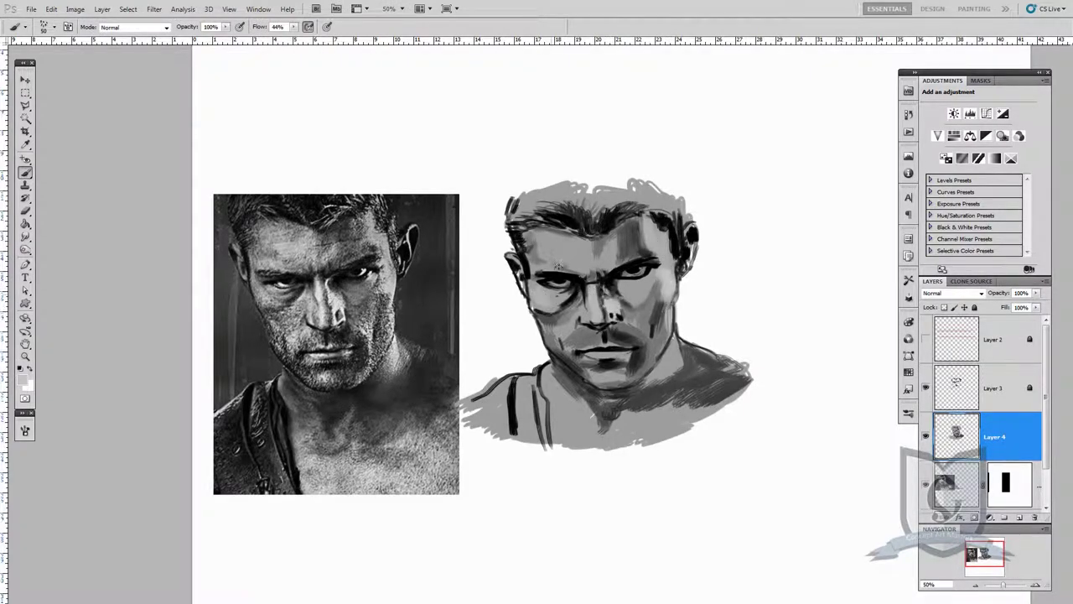
drag(668, 369, 676, 352)
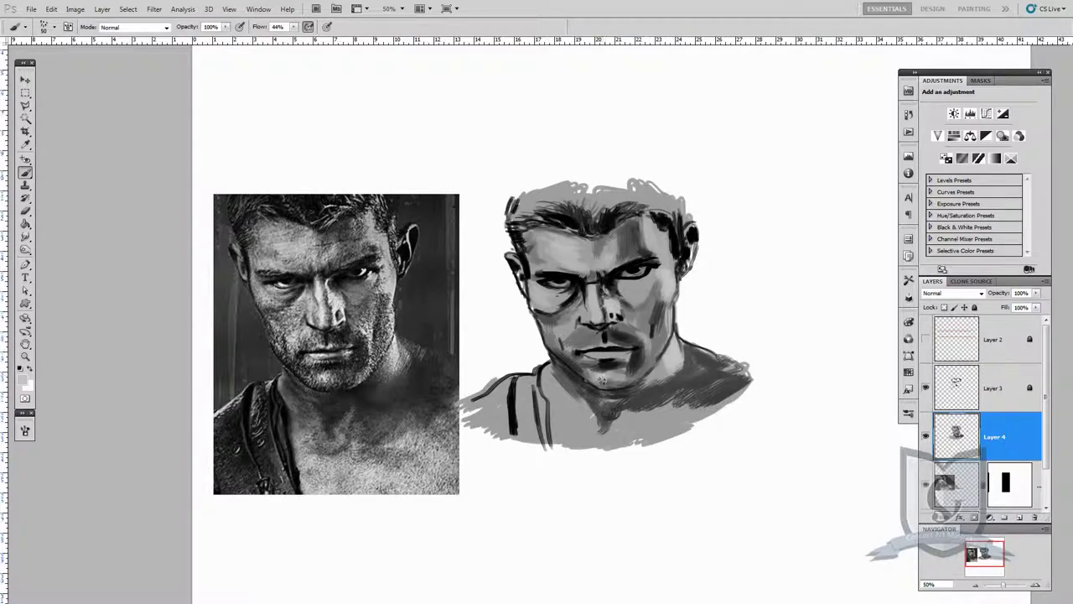
drag(601, 355, 622, 355)
Step: Switch to the Mixer Brush and blend the shading on the forehead, shaded cheek, neck and shoulder
click(25, 238)
click(25, 172)
mouse_move(618, 244)
mouse_down()
mouse_move(612, 254)
mouse_move(620, 234)
mouse_move(638, 234)
mouse_up()
drag(652, 288, 657, 303)
mouse_move(638, 354)
mouse_down()
mouse_move(638, 366)
mouse_move(635, 350)
mouse_move(692, 363)
mouse_move(654, 381)
mouse_move(669, 359)
mouse_move(722, 399)
mouse_move(574, 392)
mouse_move(604, 431)
mouse_move(682, 408)
mouse_move(732, 370)
mouse_move(689, 384)
mouse_up()
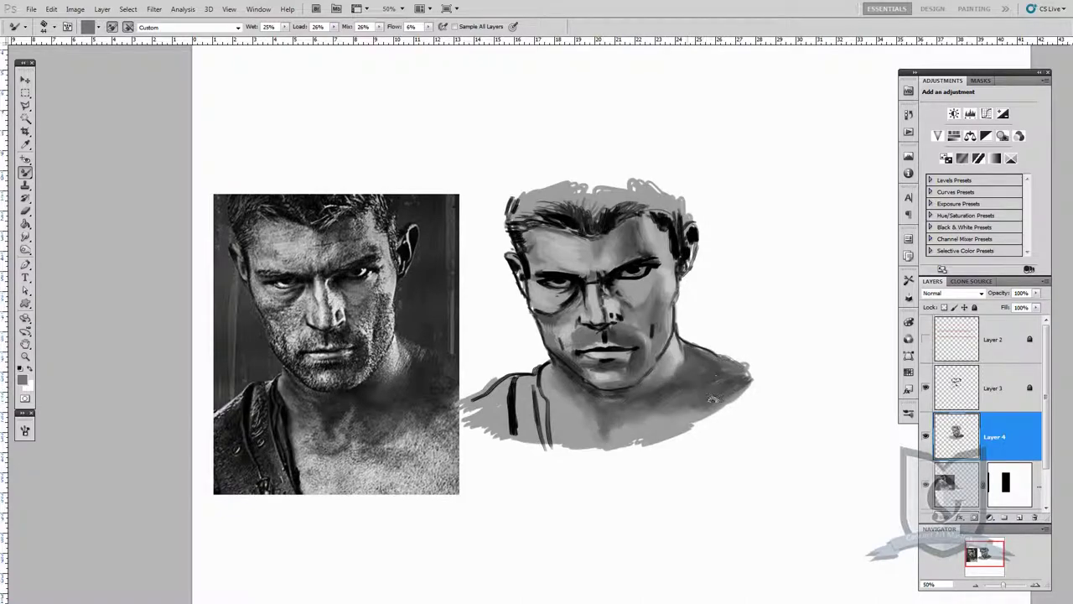
Step: Blend the tones on the chin, the lit side of the forehead and up the shaded cheek
drag(588, 378, 613, 380)
drag(539, 244, 558, 258)
mouse_move(638, 334)
mouse_down()
mouse_move(684, 366)
mouse_move(659, 250)
mouse_move(648, 242)
mouse_up()
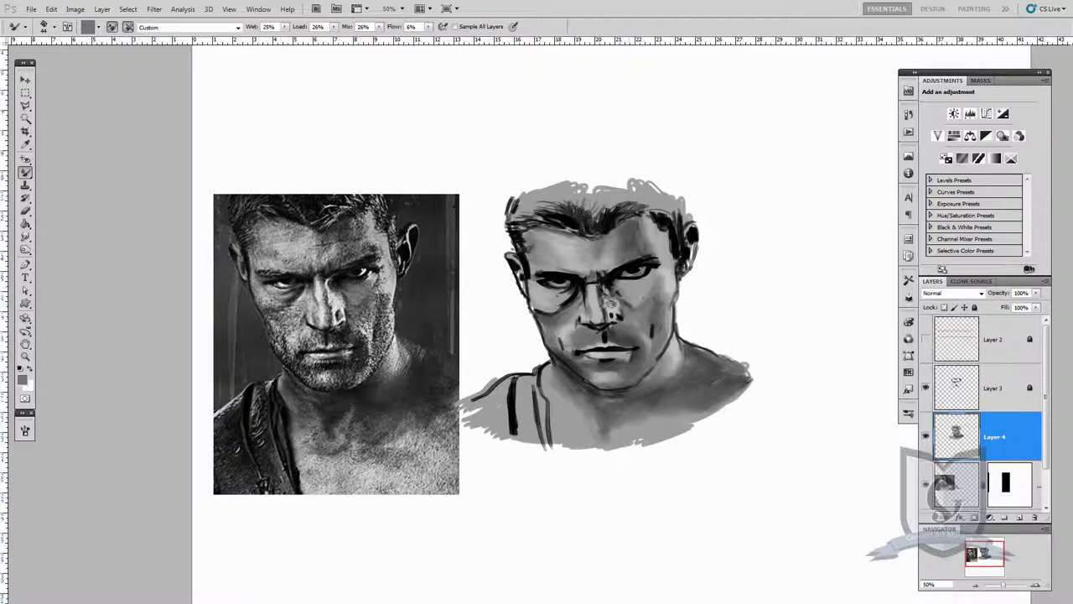
Step: Return to the regular Brush, choose a darker grey and paint a shadow under the cheekbone beside the nose
key(shift+b)
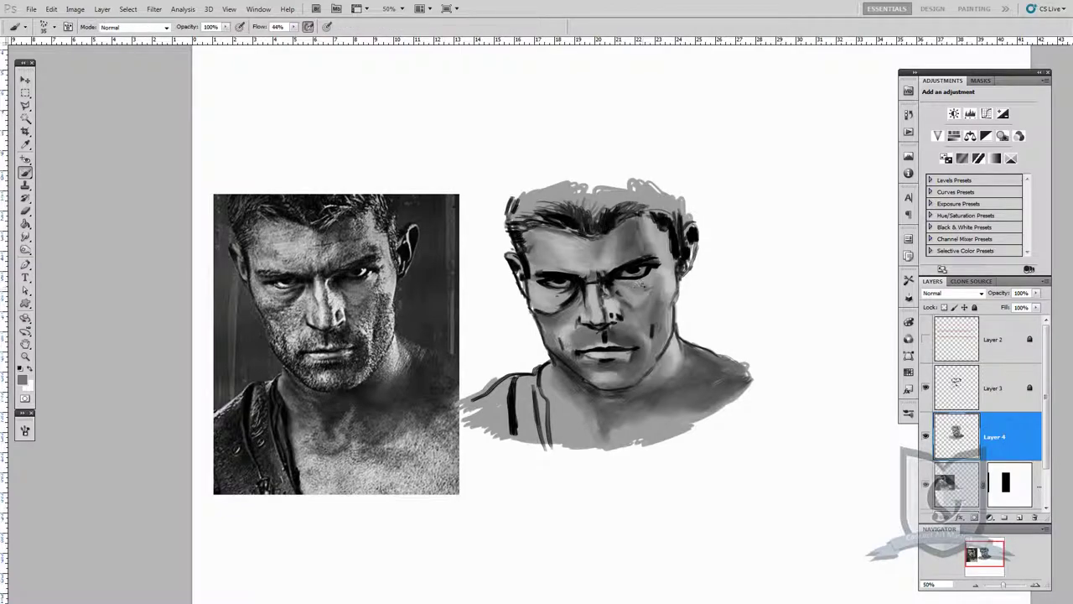
click(23, 380)
click(728, 404)
click(984, 279)
drag(648, 301, 625, 313)
Step: Set the foreground colour to near-black and darken the shaded cheek, brow area and side of the mouth
click(23, 380)
click(732, 415)
click(984, 279)
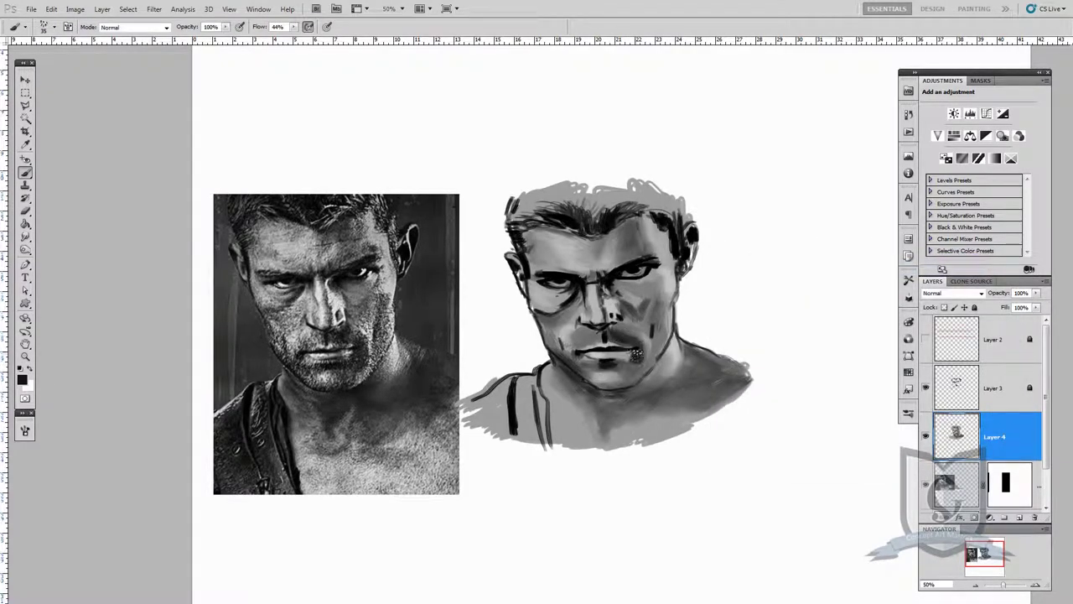
drag(649, 307, 632, 314)
mouse_move(644, 250)
mouse_down()
mouse_move(619, 261)
mouse_move(619, 249)
mouse_move(594, 253)
mouse_up()
mouse_move(659, 302)
mouse_down()
mouse_move(626, 381)
mouse_move(622, 365)
mouse_up()
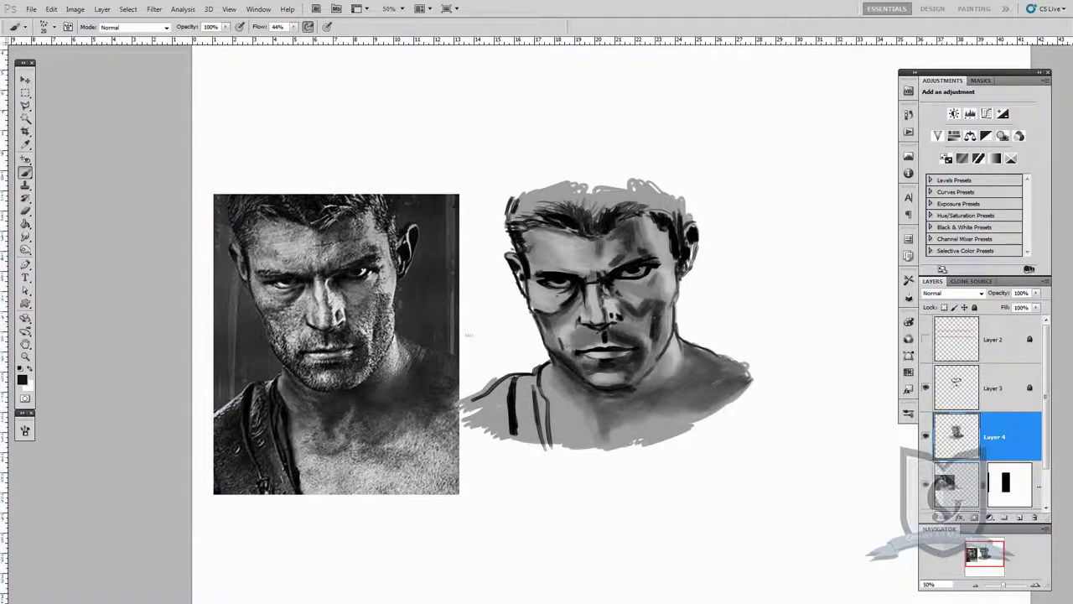
Step: Smooth the new dark strokes on the cheek, jaw and brow with the Mixer Brush
key(shift+b)
mouse_move(652, 305)
mouse_down()
mouse_move(666, 293)
mouse_move(637, 299)
mouse_move(649, 324)
mouse_move(638, 334)
mouse_up()
drag(573, 362, 579, 359)
drag(637, 339, 642, 302)
mouse_move(625, 240)
mouse_down()
mouse_move(642, 254)
mouse_move(612, 256)
mouse_move(608, 271)
mouse_up()
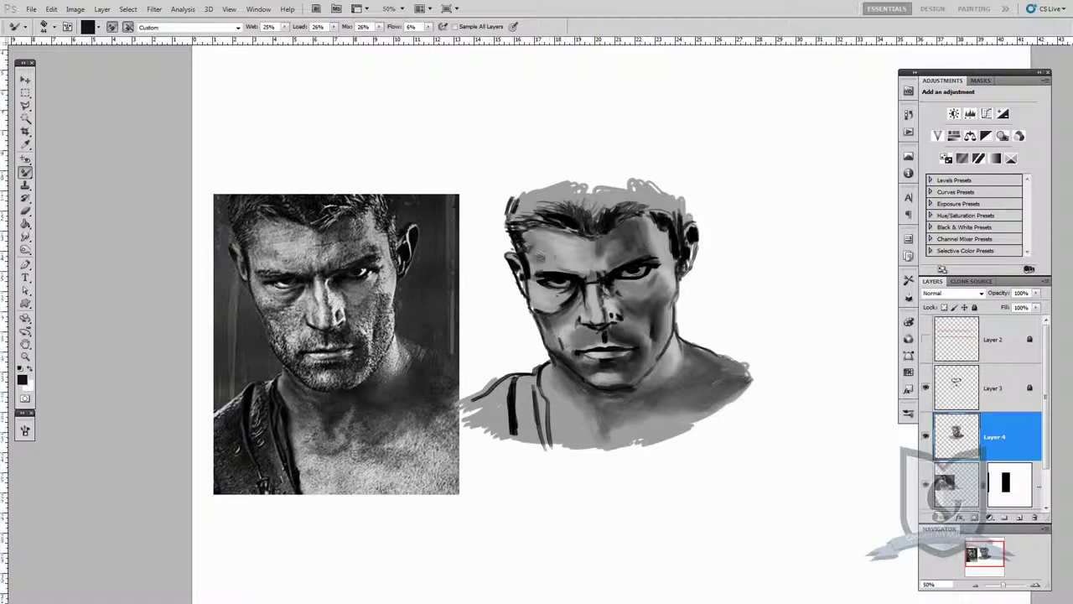